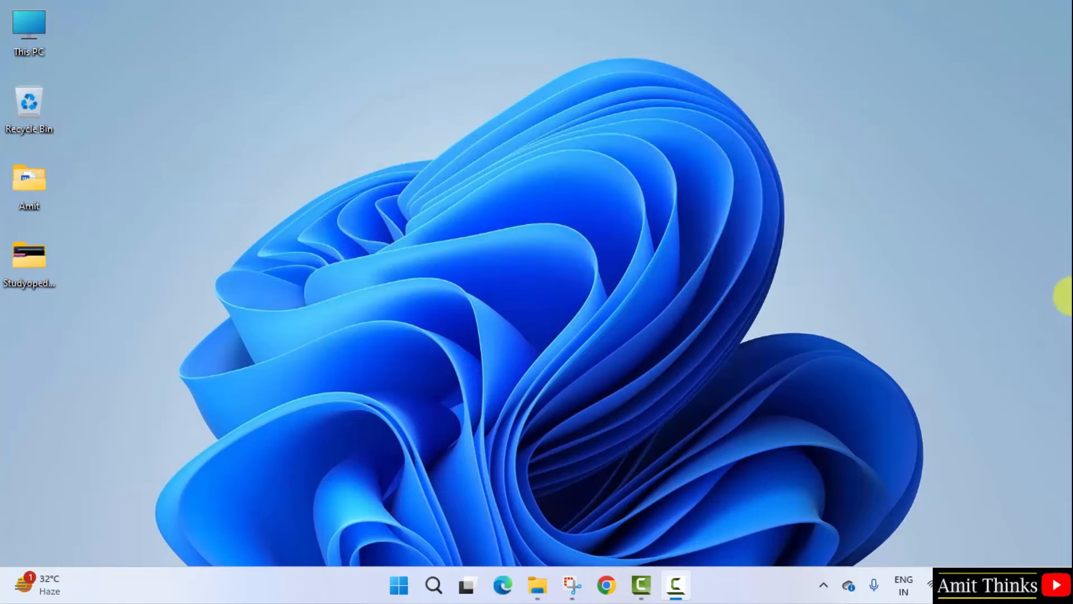
Search Google for 'python' in Chrome, bringing up python.org as the top result
left_click(592, 585)
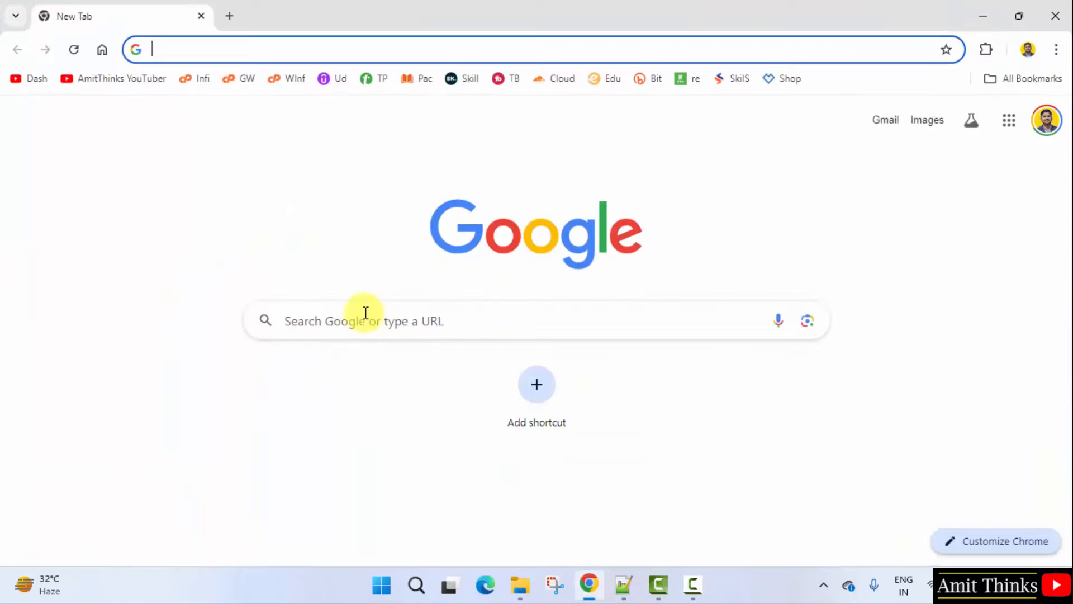
left_click(366, 314)
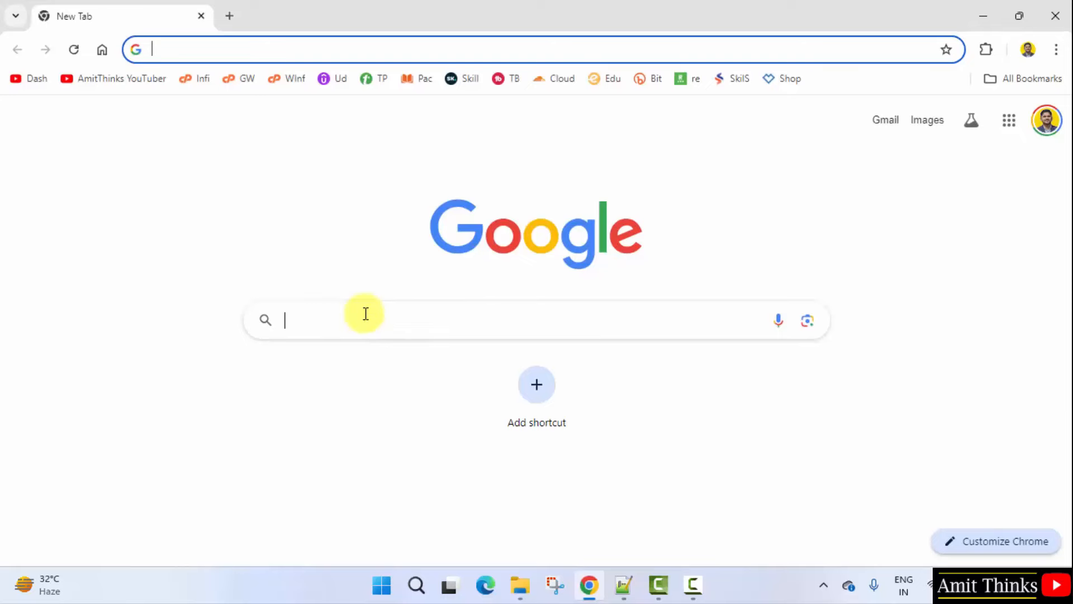
type("pytho")
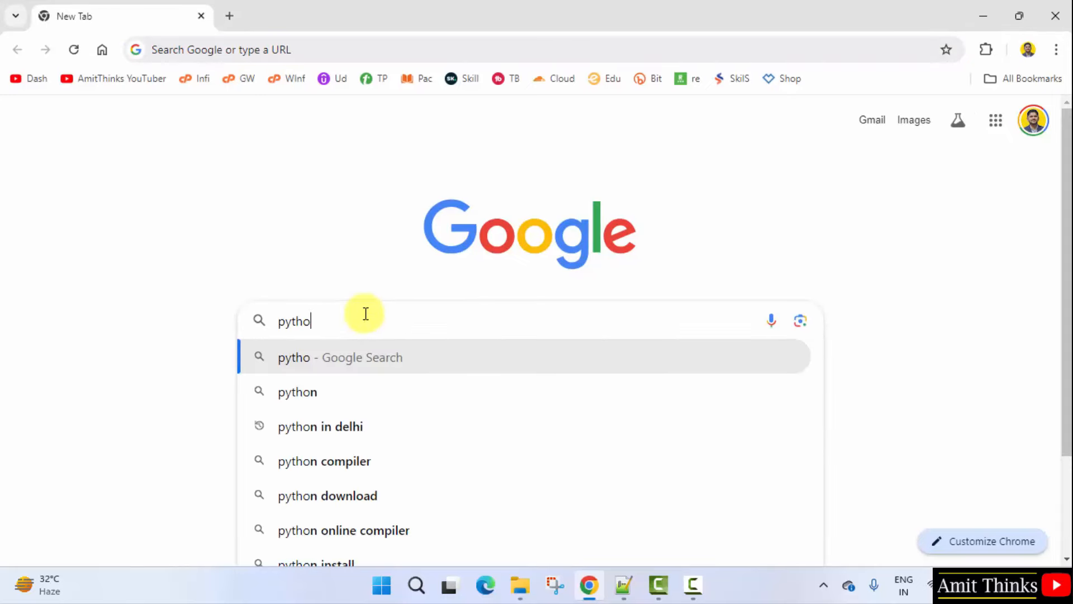
type("n")
key("Return")
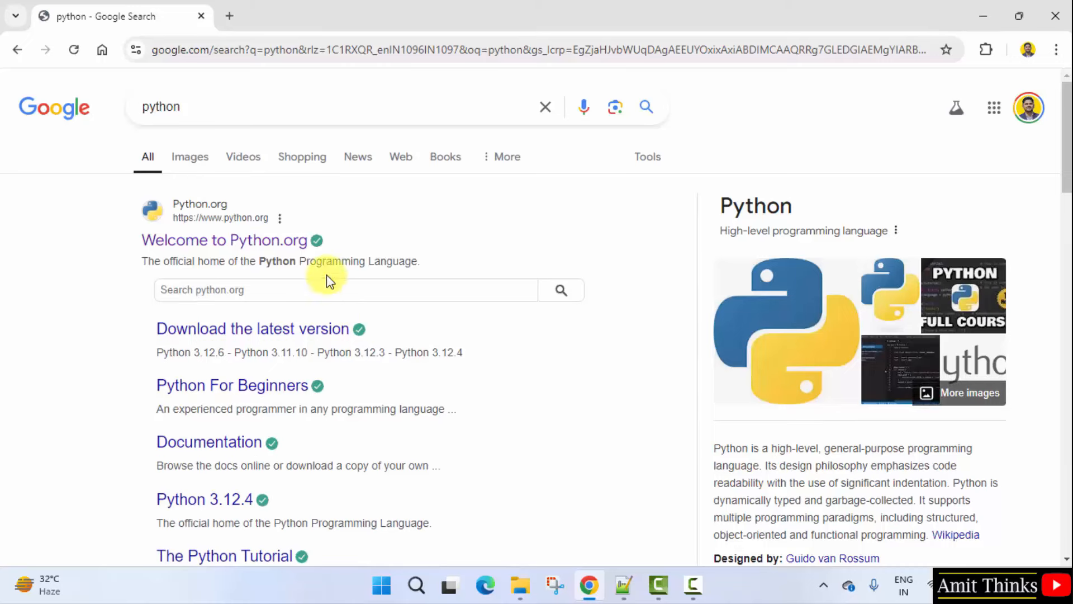
Download the Python 3.13.0 Windows installer from python.org and launch it from Chrome's downloads
left_click(243, 249)
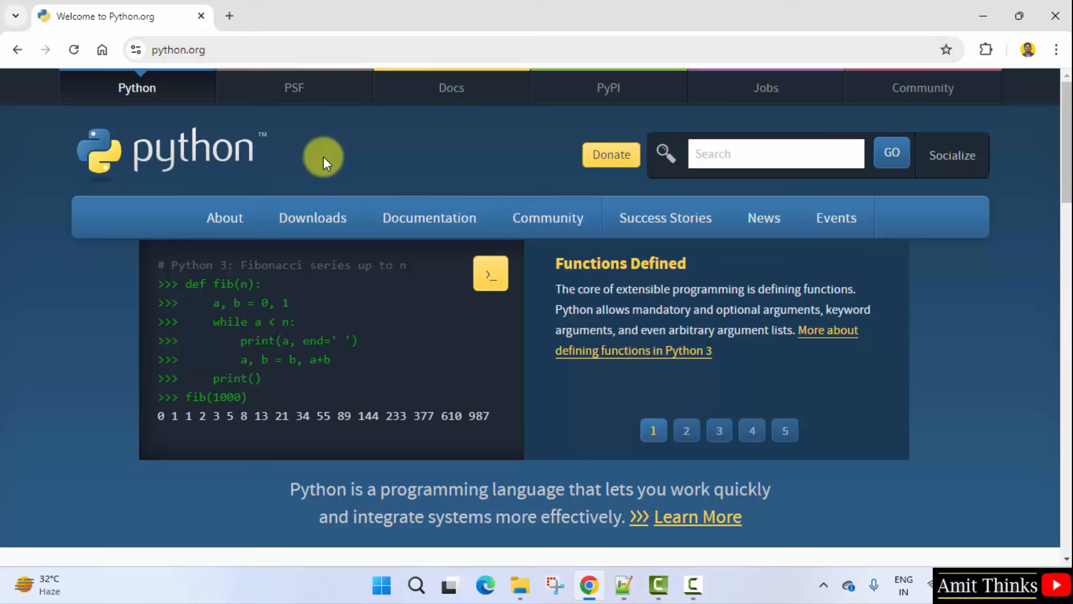
mouse_move(312, 218)
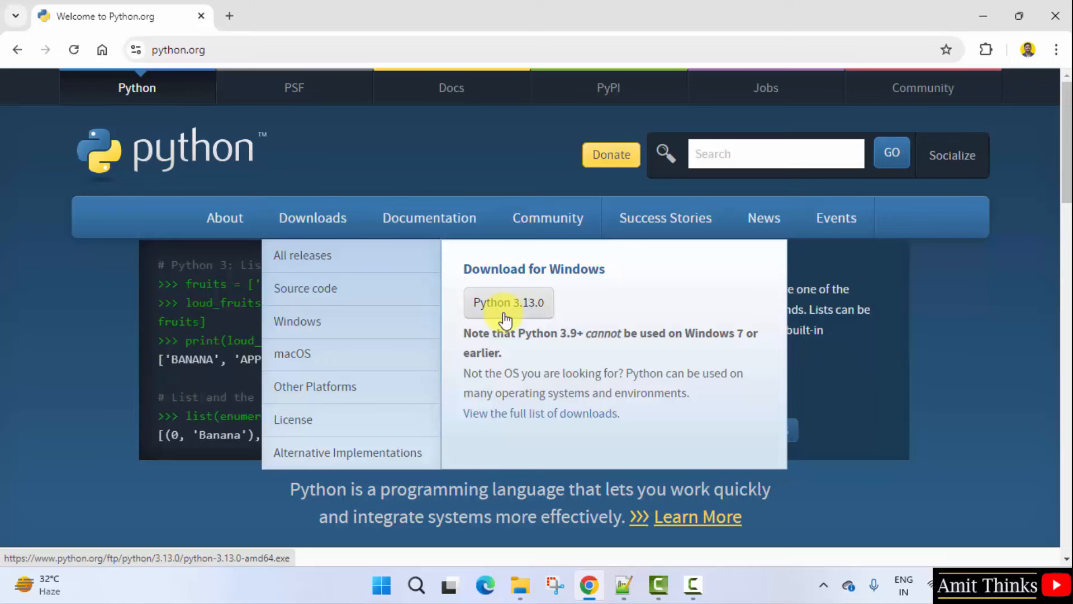
left_click(506, 321)
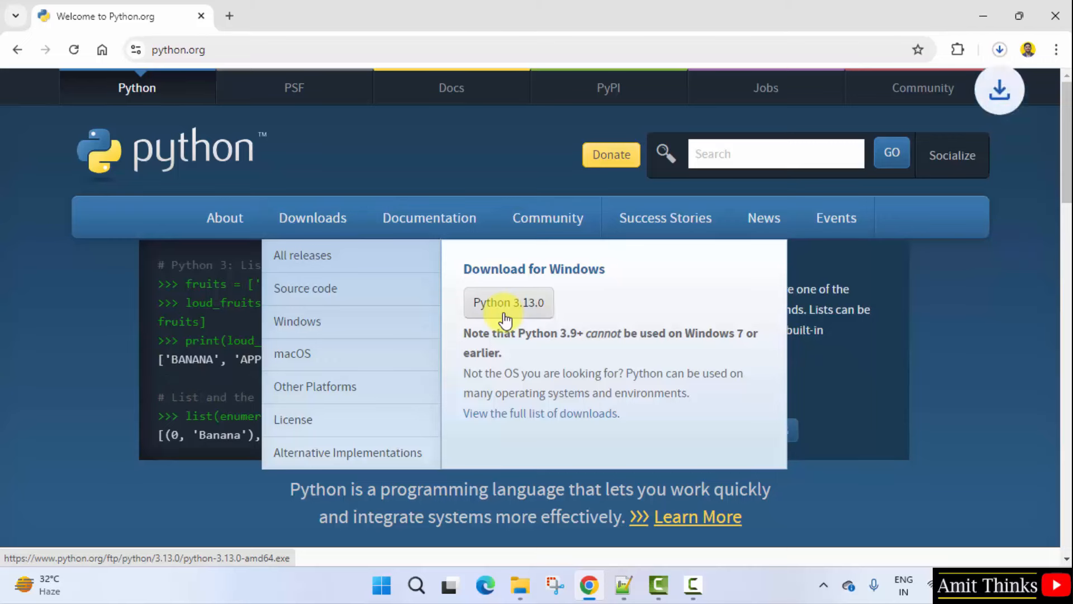
left_click(1001, 52)
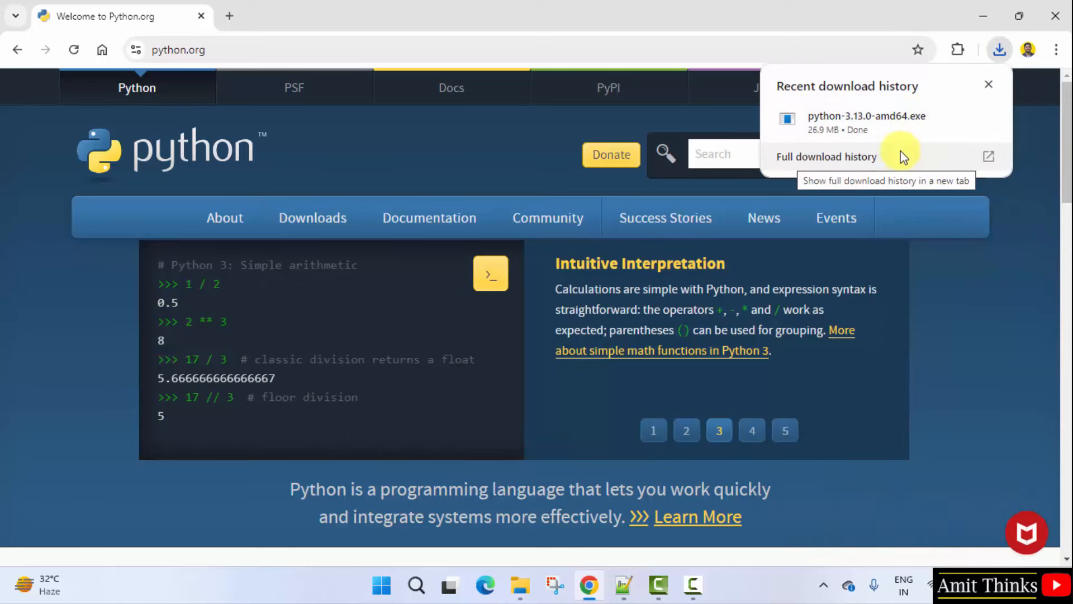
mouse_move(864, 122)
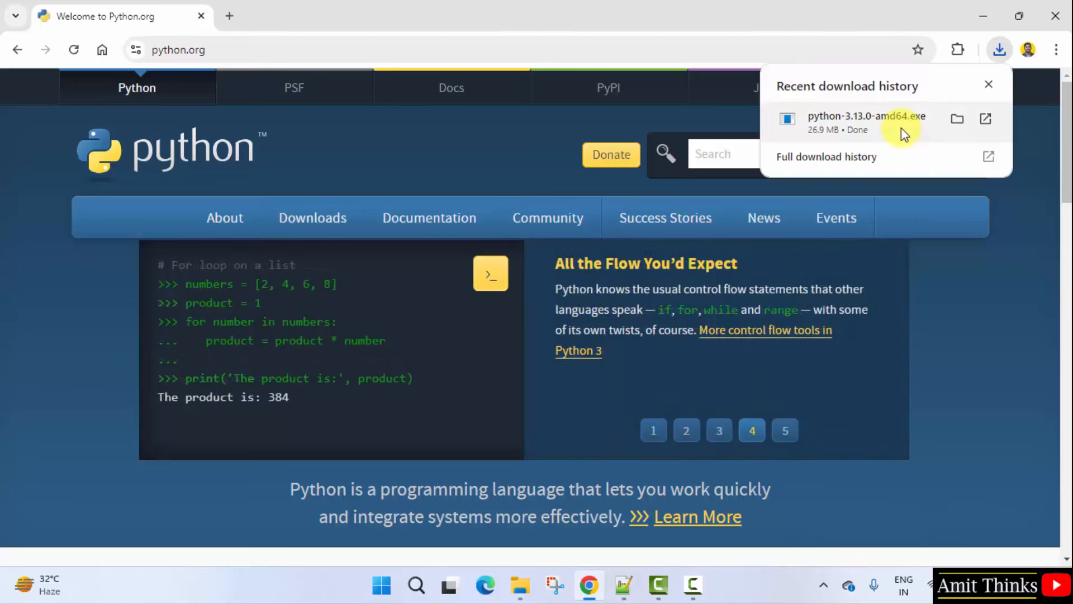
right_click(901, 128)
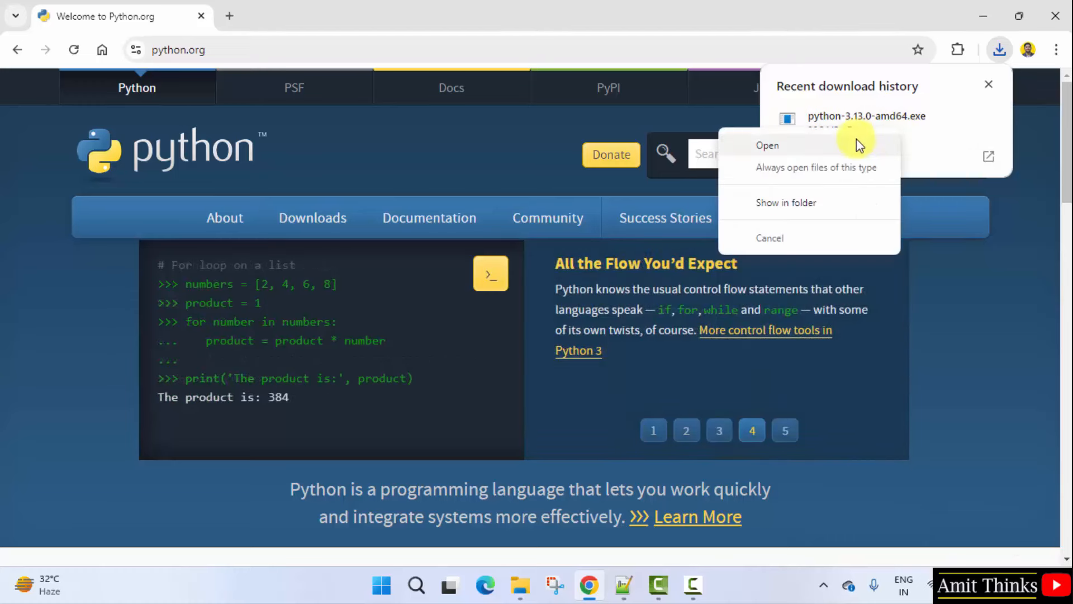
left_click(857, 144)
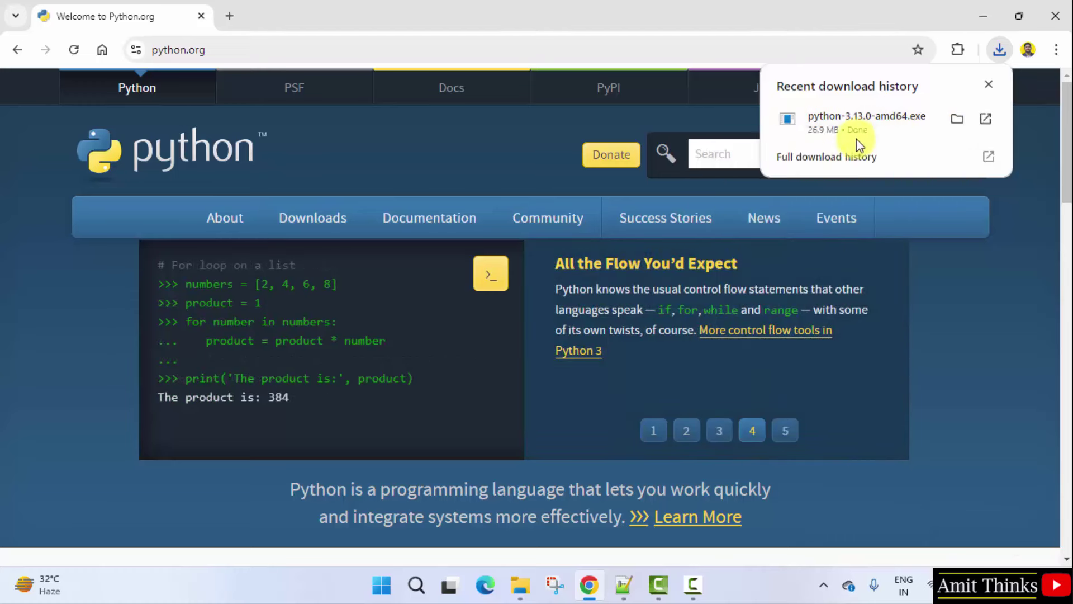
Enable admin privileges and 'Add python.exe to PATH', then choose a customised installation
left_click(982, 14)
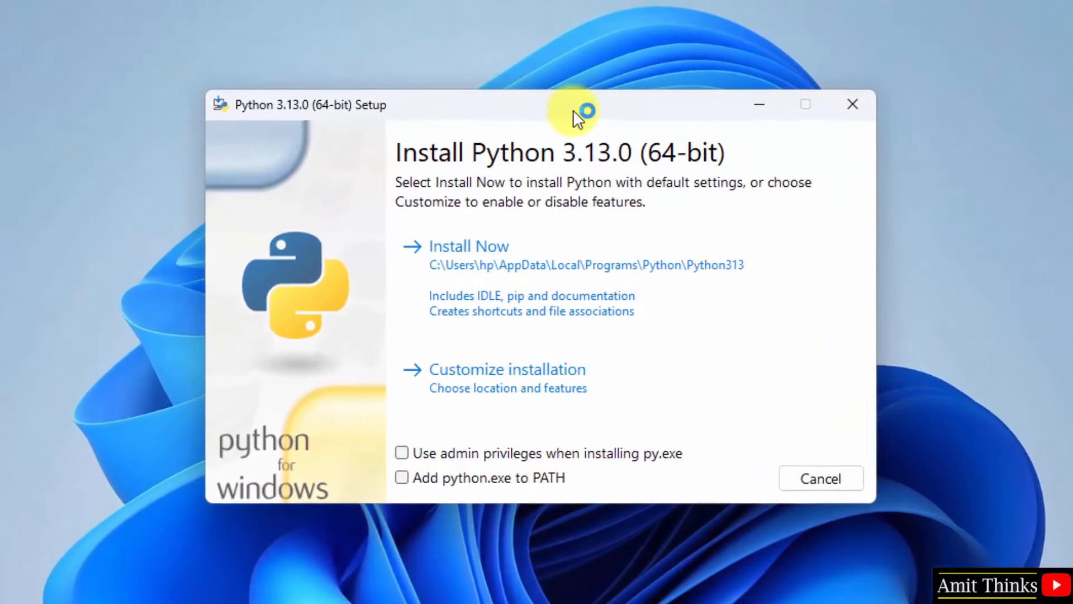
left_click(403, 454)
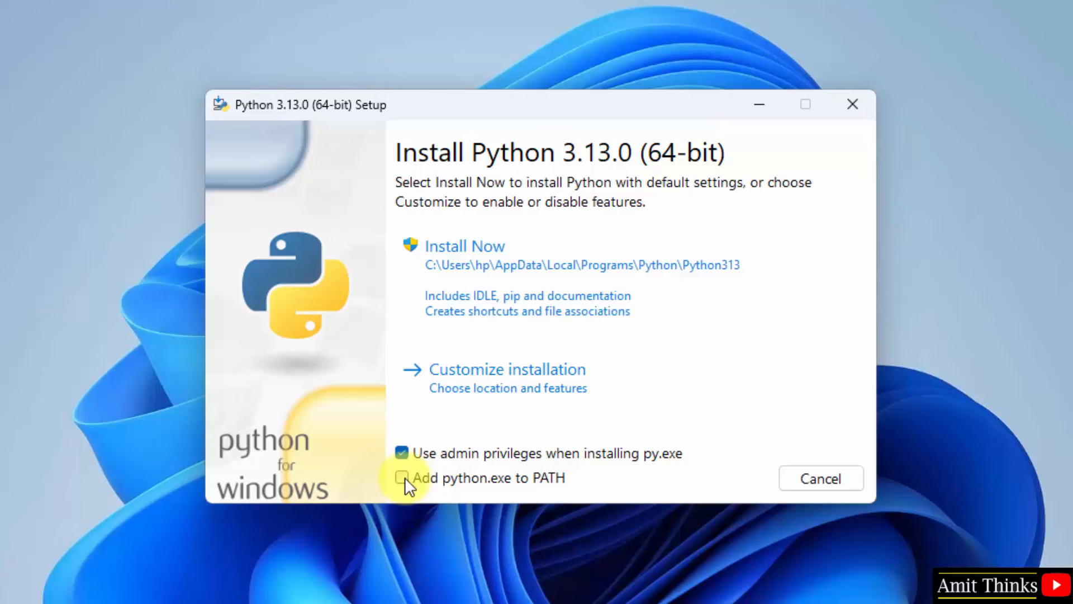
left_click(406, 478)
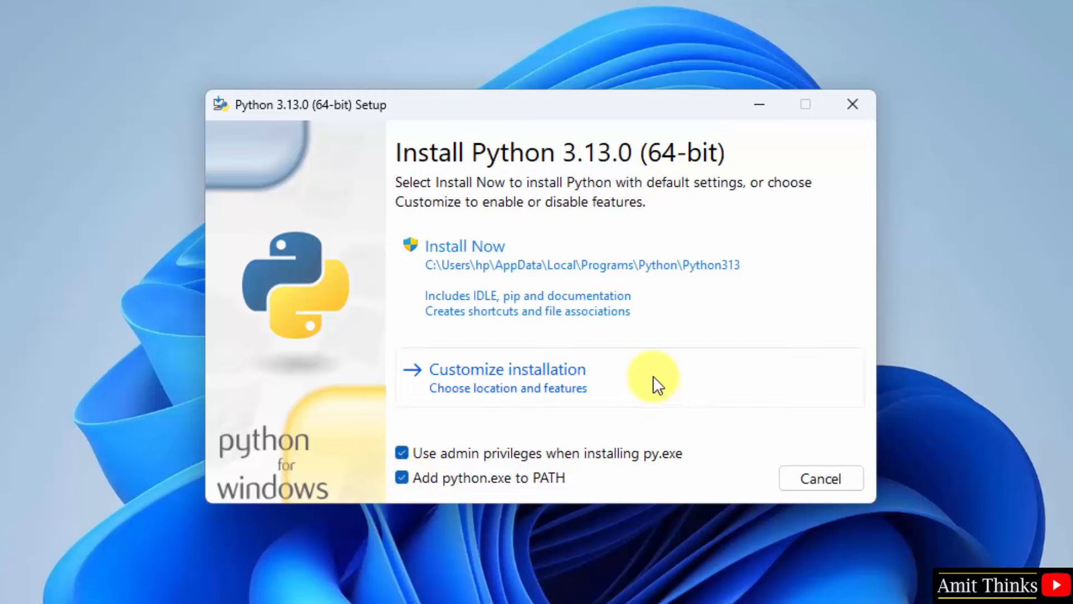
left_click(603, 386)
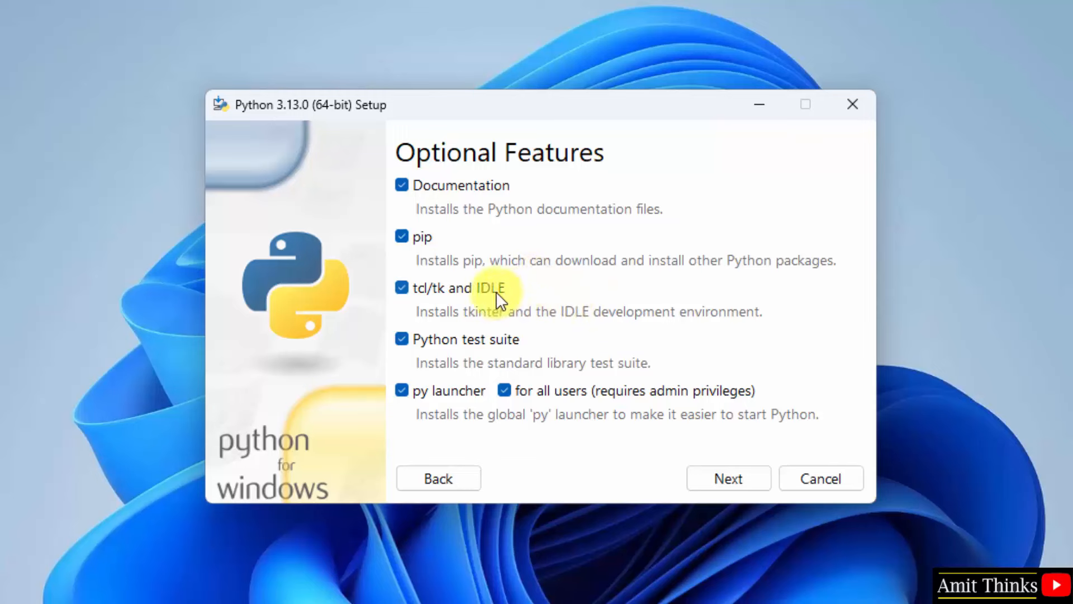
Keep all optional features, install for all users into C:\Program Files\Python313 and start the install
left_click(752, 483)
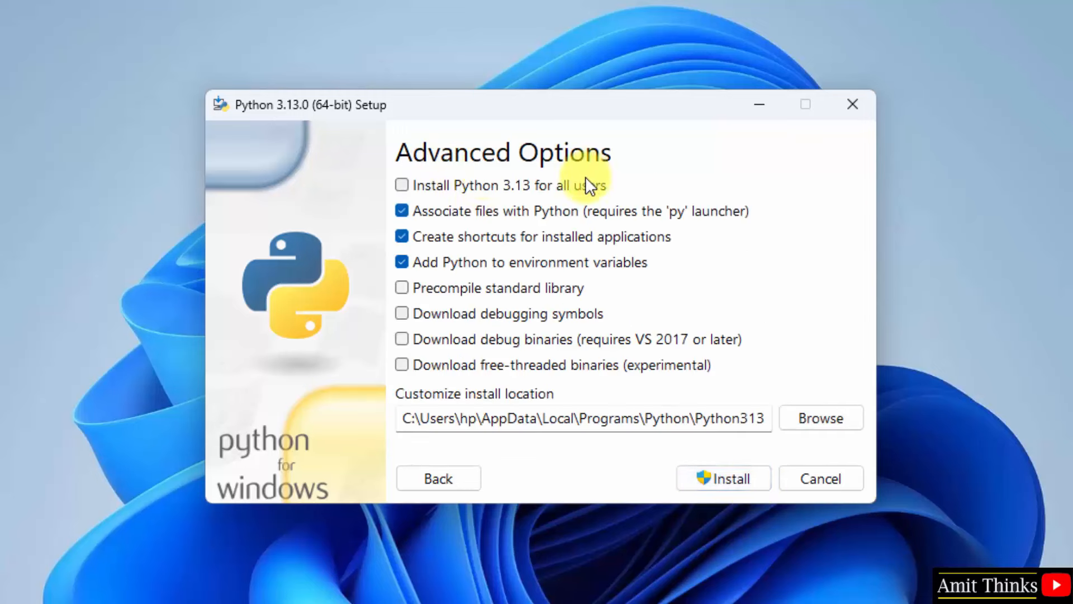
left_click(403, 187)
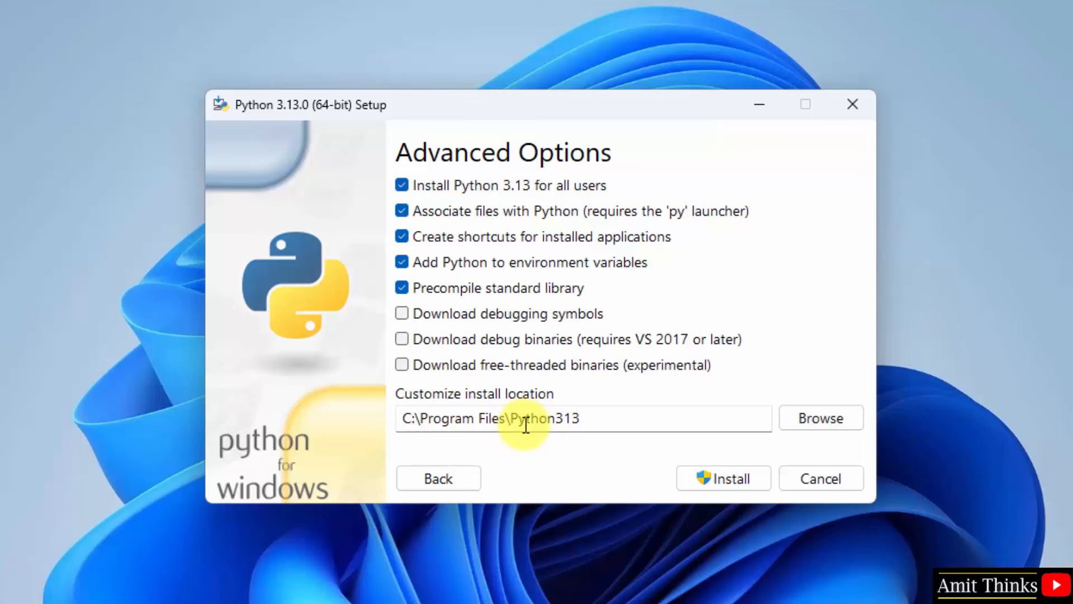
left_click(736, 479)
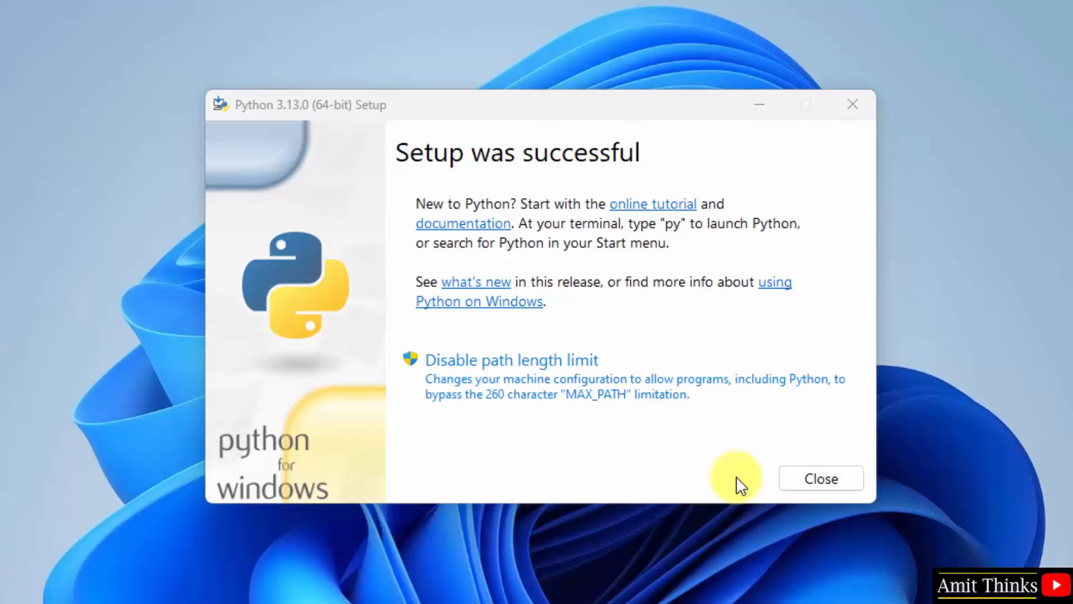
Close the finished setup and launch Command Prompt via the Start search for 'cmd'
left_click(820, 477)
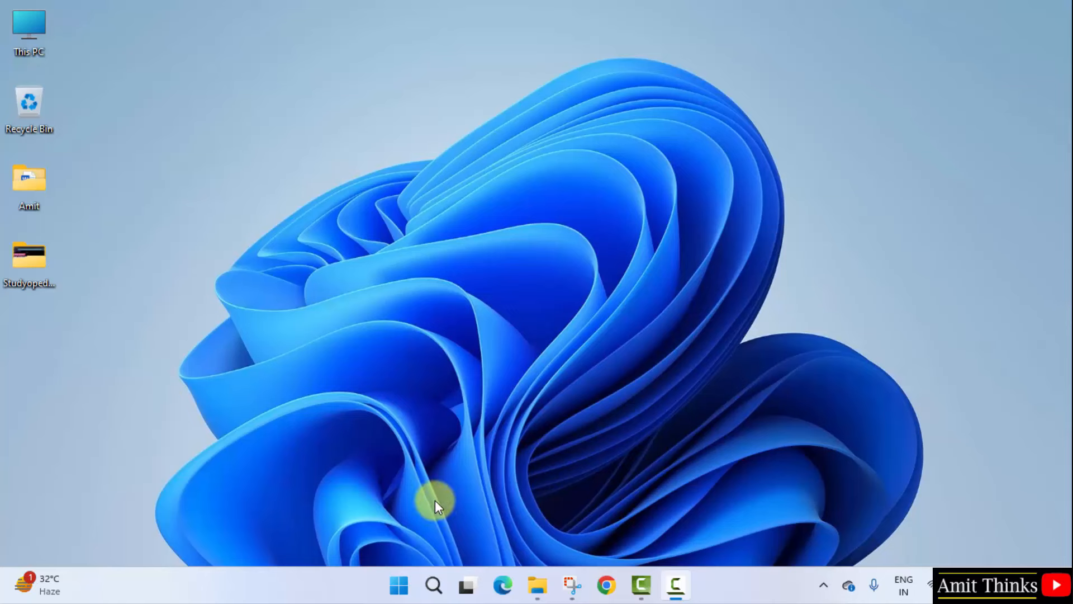
left_click(403, 590)
type("c")
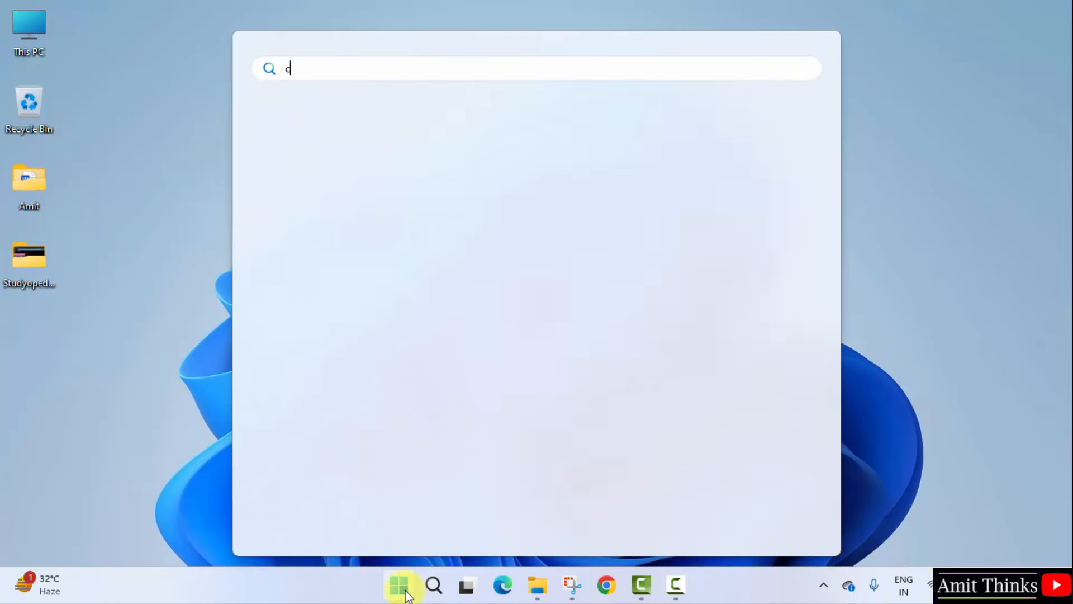
type("md")
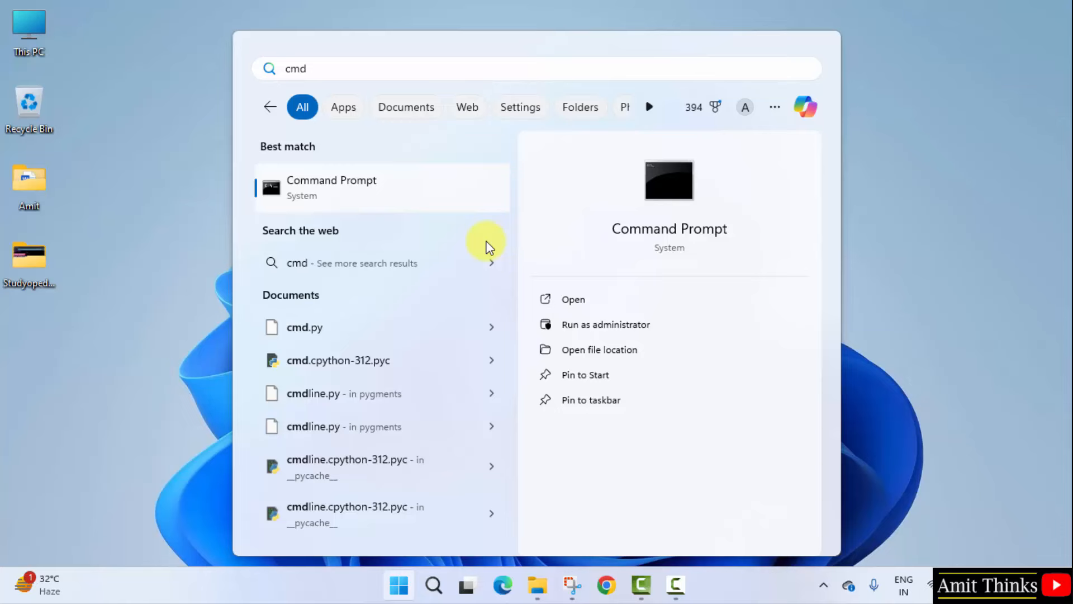
left_click(635, 321)
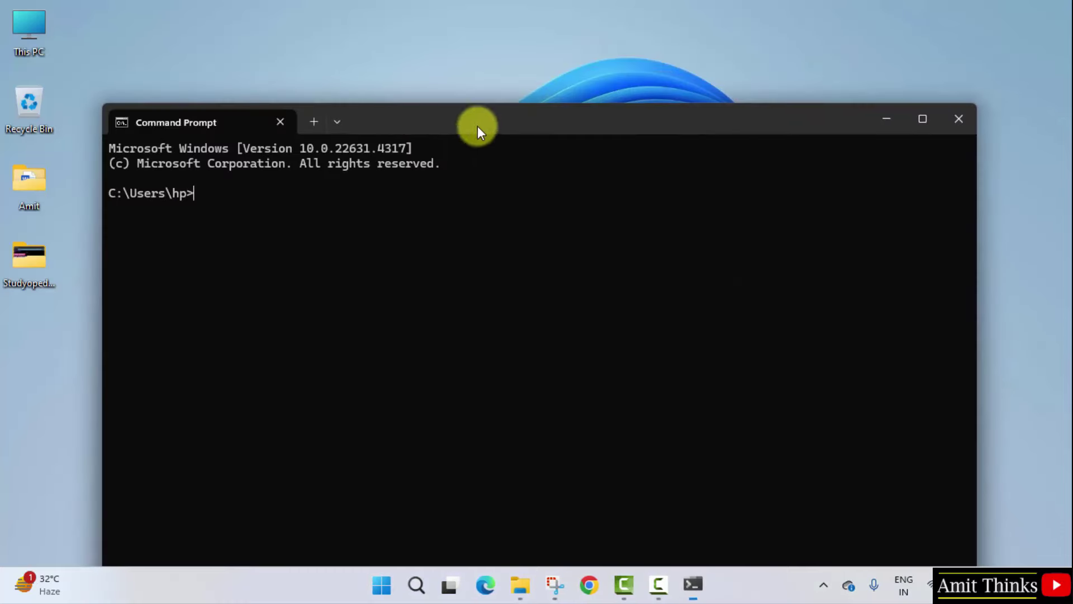
Run 'python --version' and 'pip --version', confirming Python 3.13.0 and pip 24.2
left_click_drag(476, 126, 603, 95)
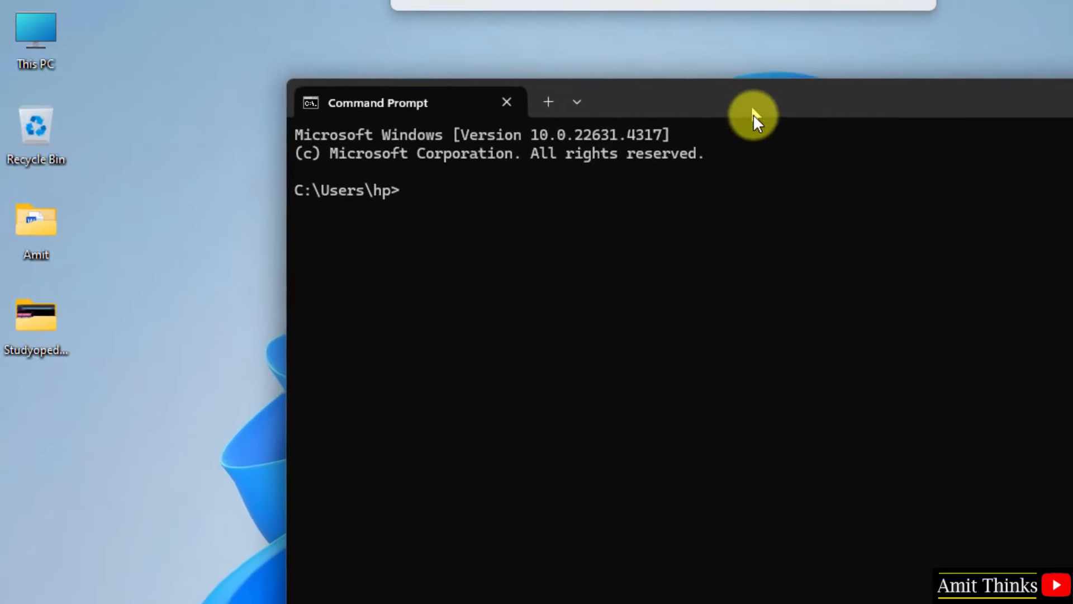
type("pyth")
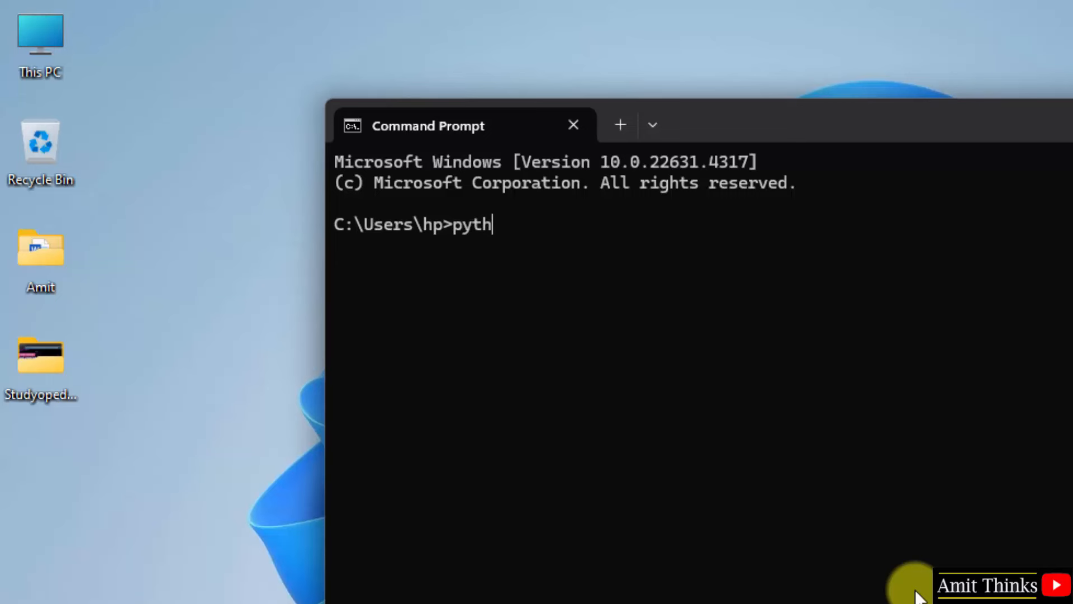
type("on --vers")
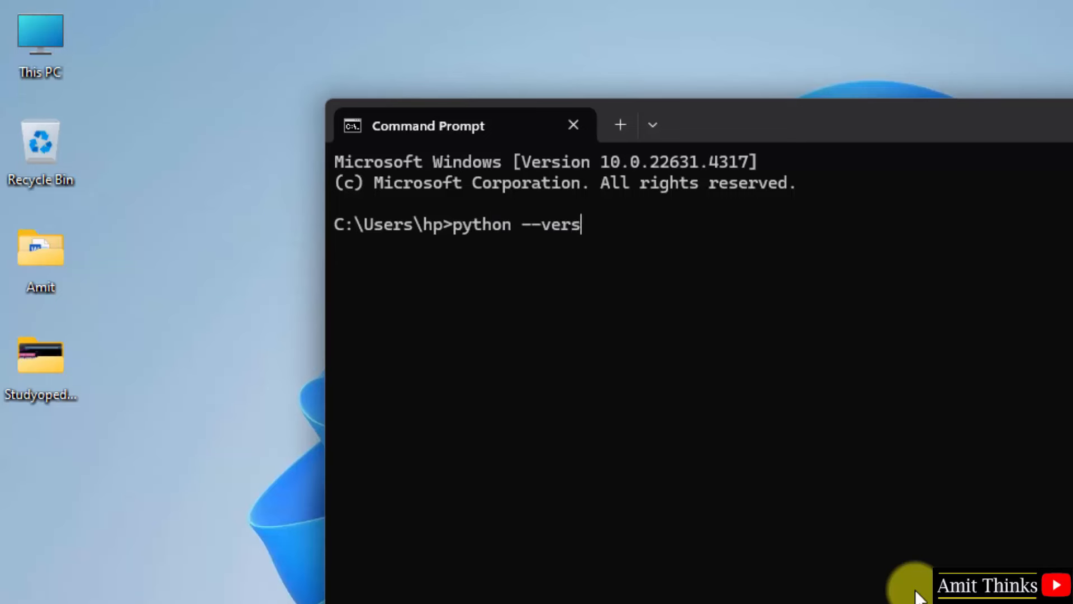
type("ion")
key("Return")
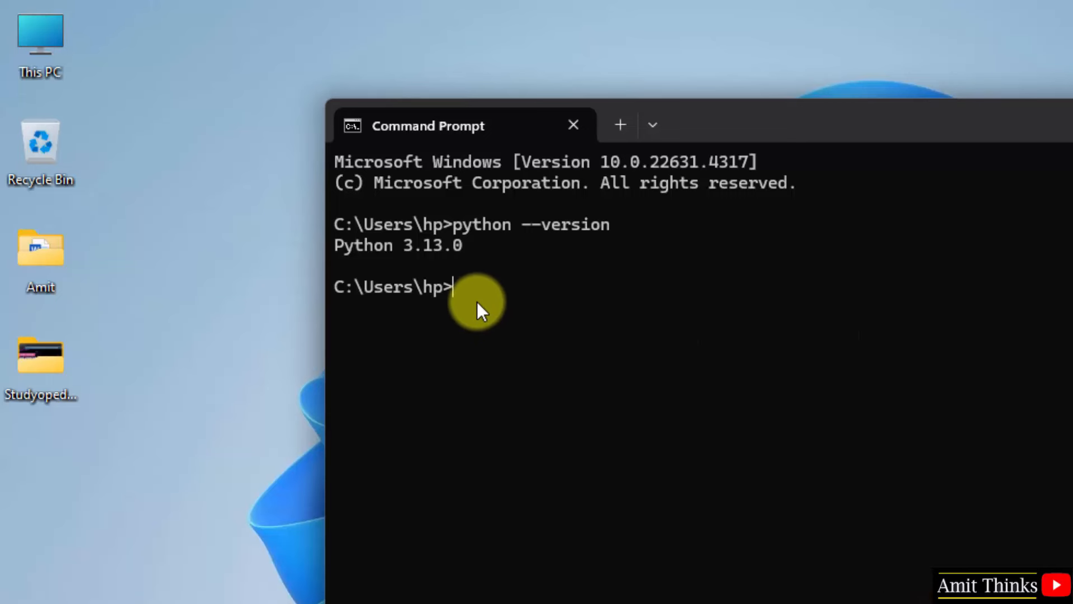
type("p")
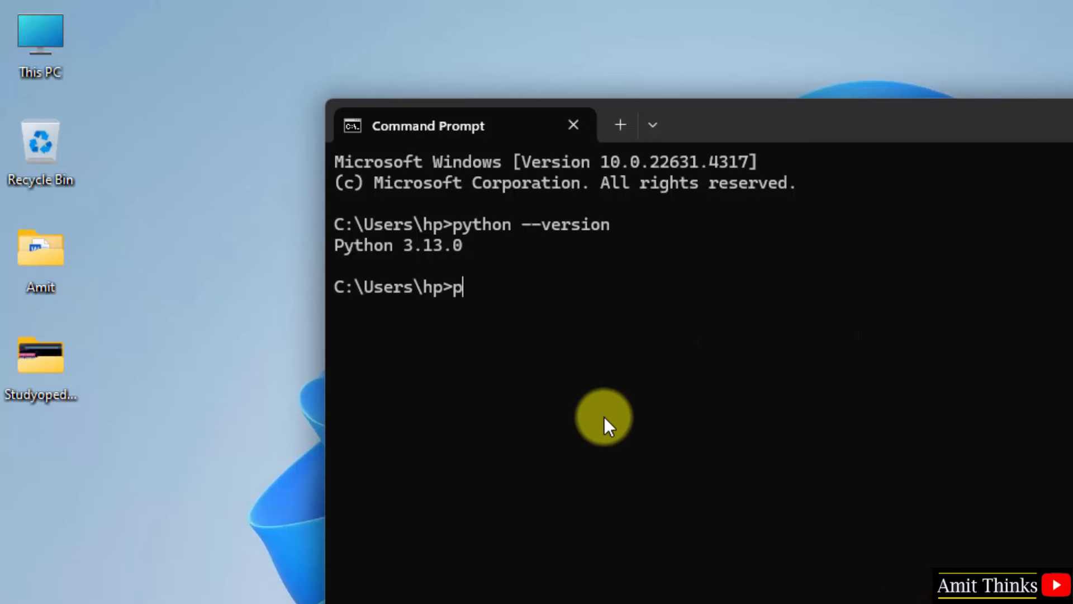
type("ip --ve")
type("rsion")
key("Return")
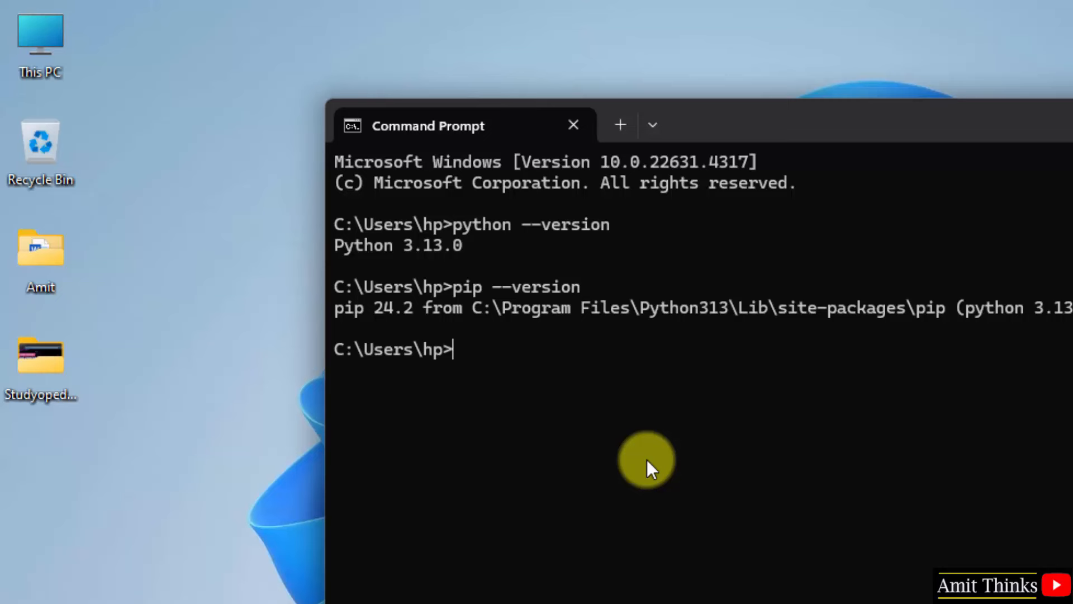
type("pi")
type("p instal")
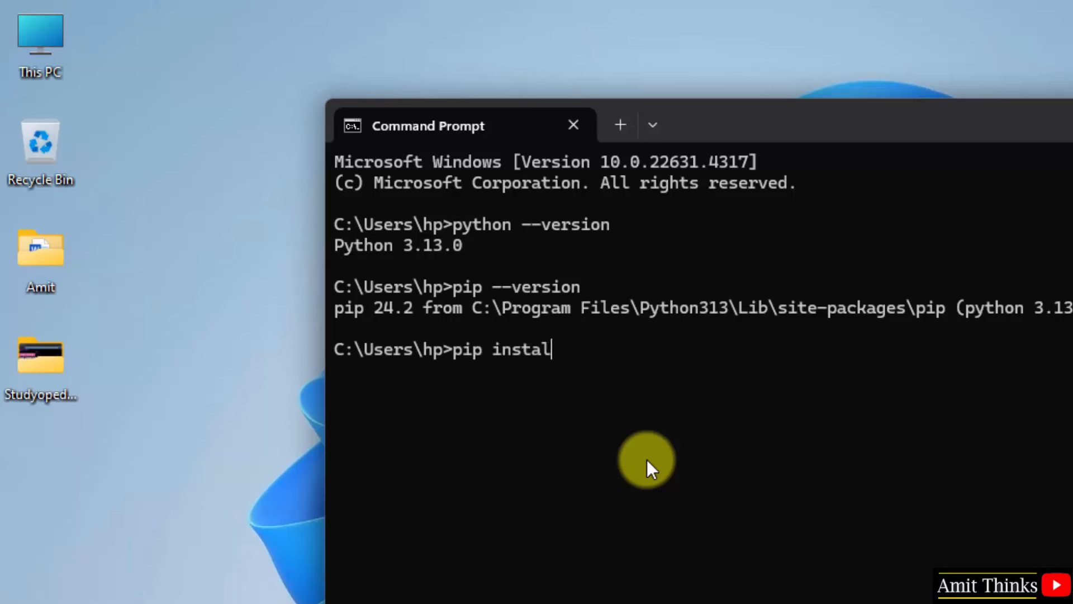
type("l pandas")
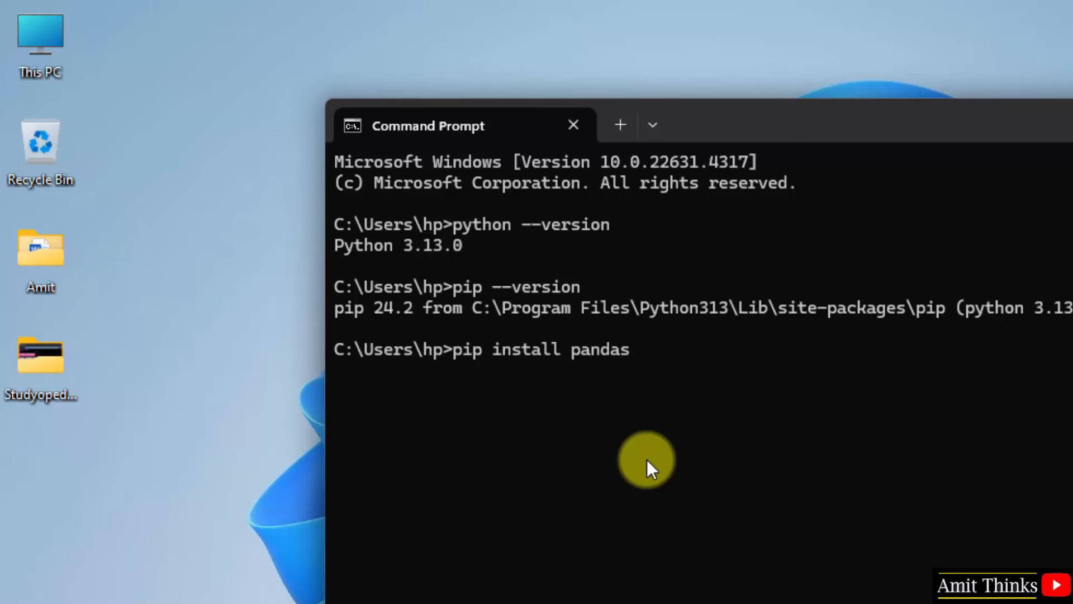
Run 'pip install pandas' and highlight pandas-2.2.3 in the Successfully installed line
key("Return")
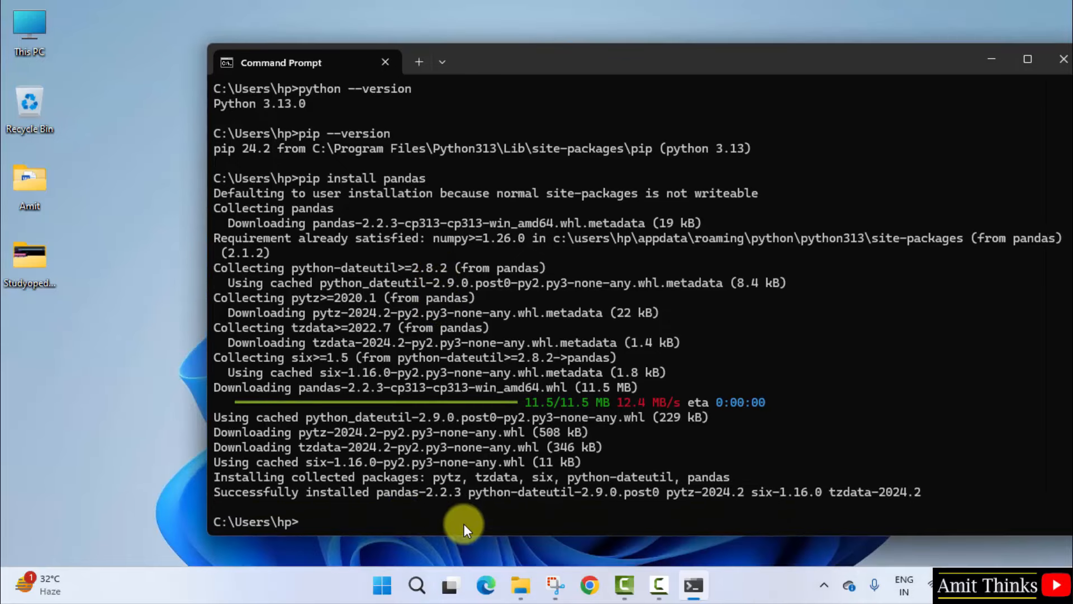
left_click_drag(373, 496, 460, 496)
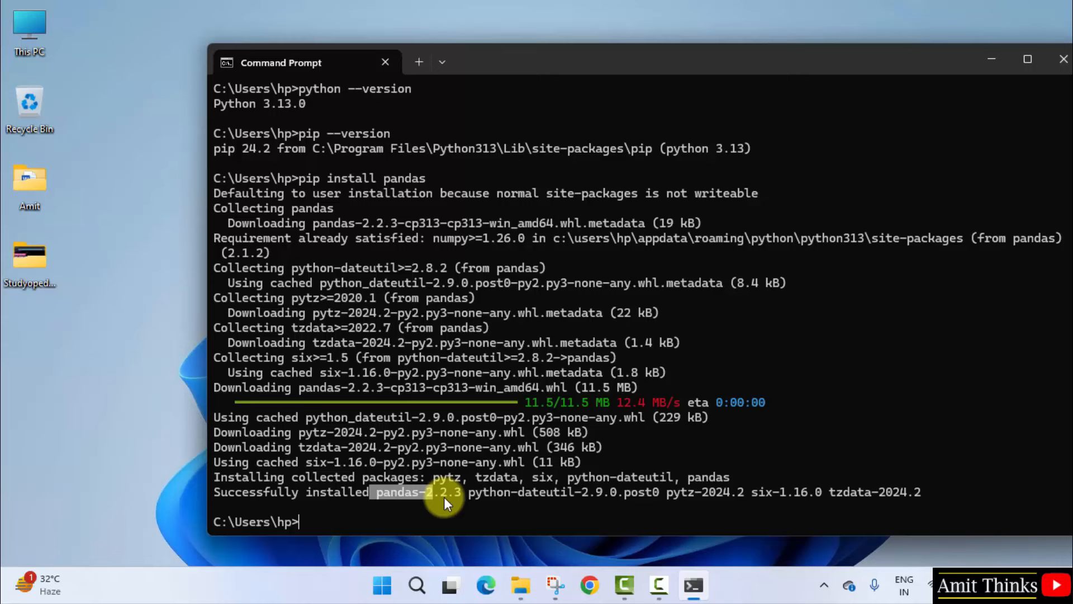